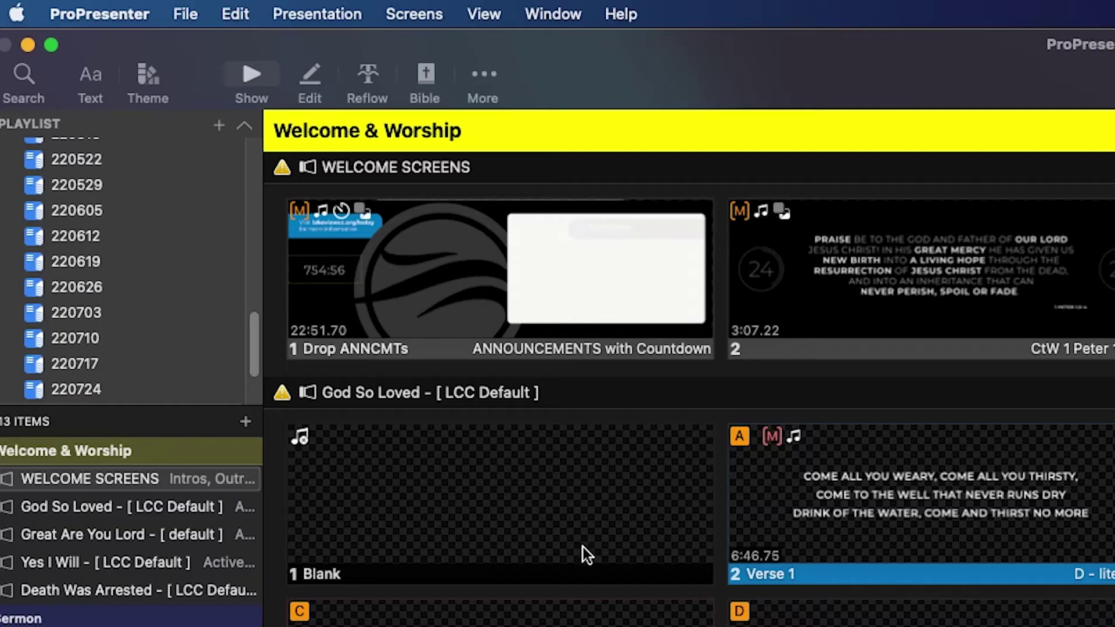
- Put the announcements-with-countdown slide live, then clear the output to the welcome Blank Slide
{"action": "left_click", "coordinate": [424, 282]}
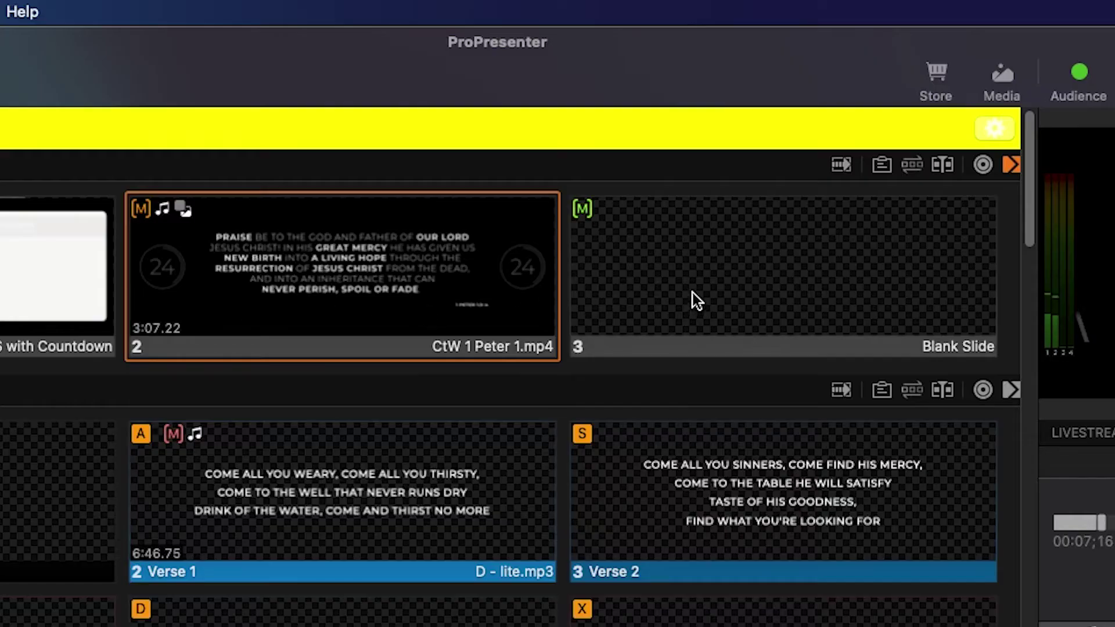
{"action": "left_click", "coordinate": [815, 291]}
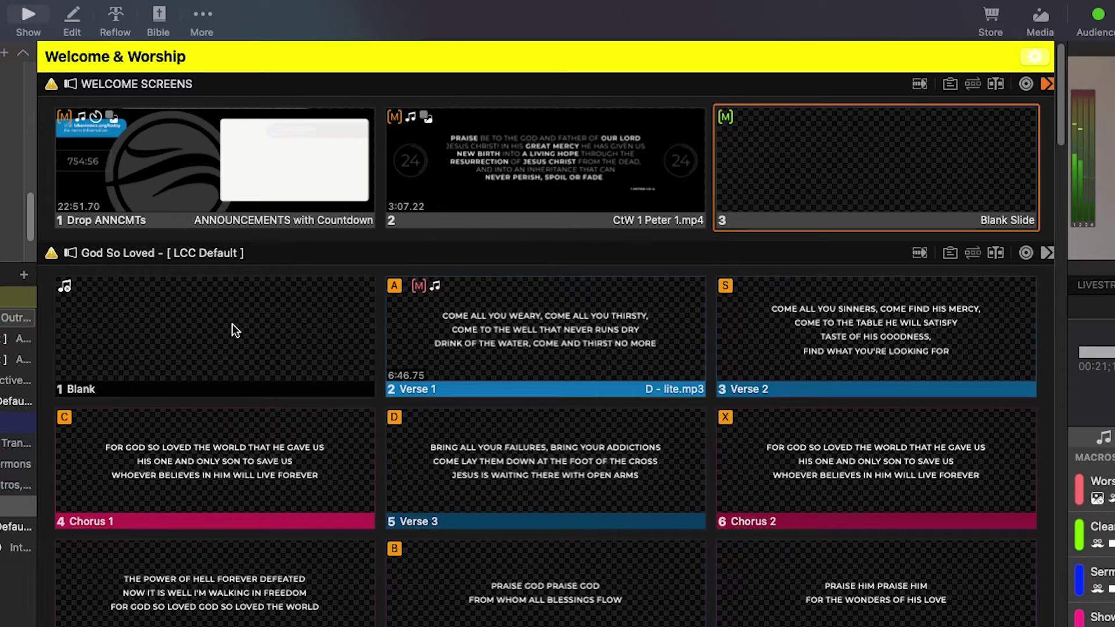
- Run God So Loved from its Blank slide through Verse 1, Verse 2, Chorus 1 to Verse 3
{"action": "left_click", "coordinate": [232, 324]}
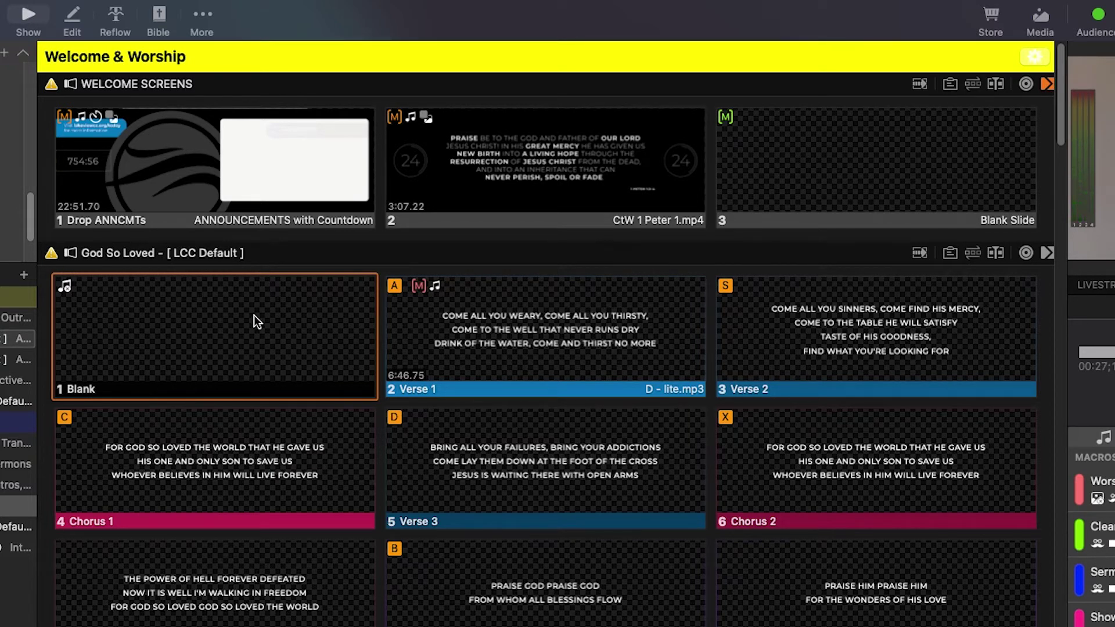
{"action": "left_click", "coordinate": [576, 322]}
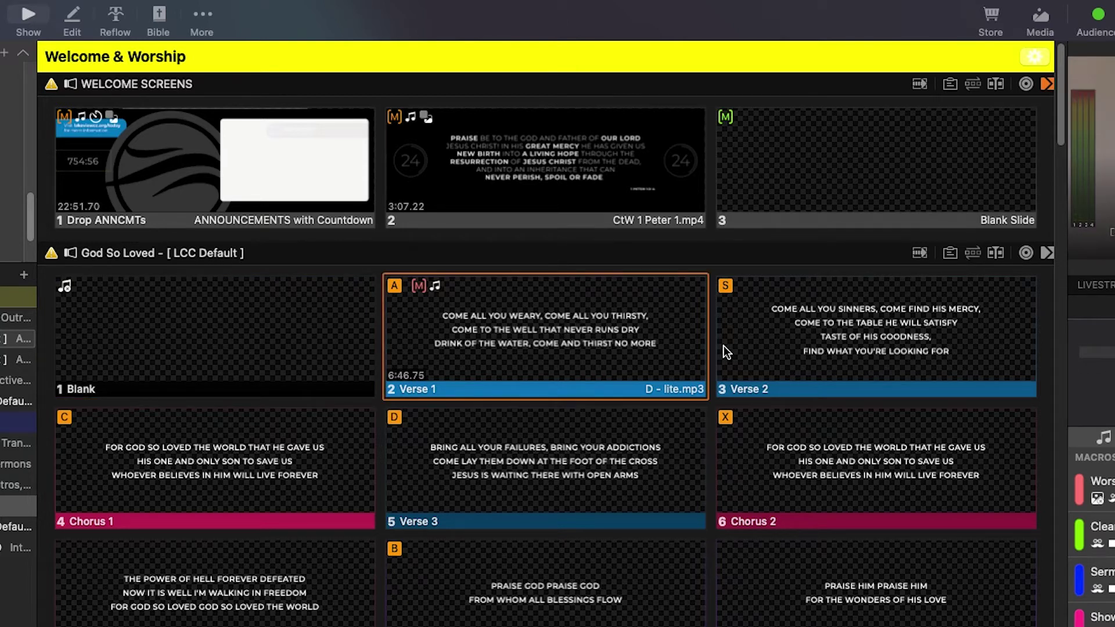
{"action": "left_click", "coordinate": [838, 340]}
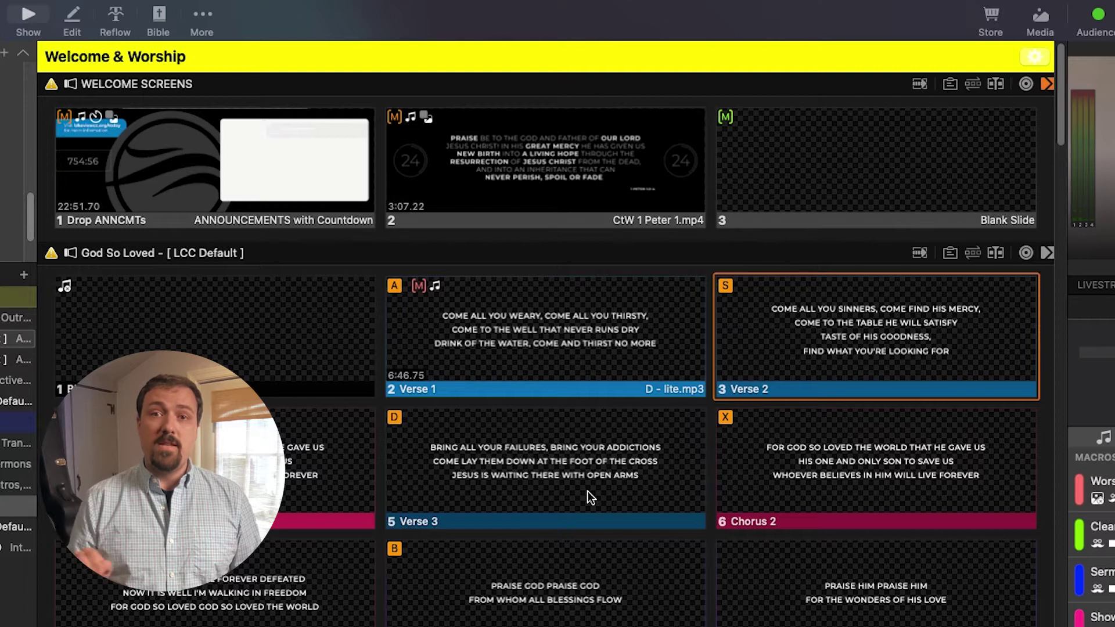
{"action": "key", "text": "Right"}
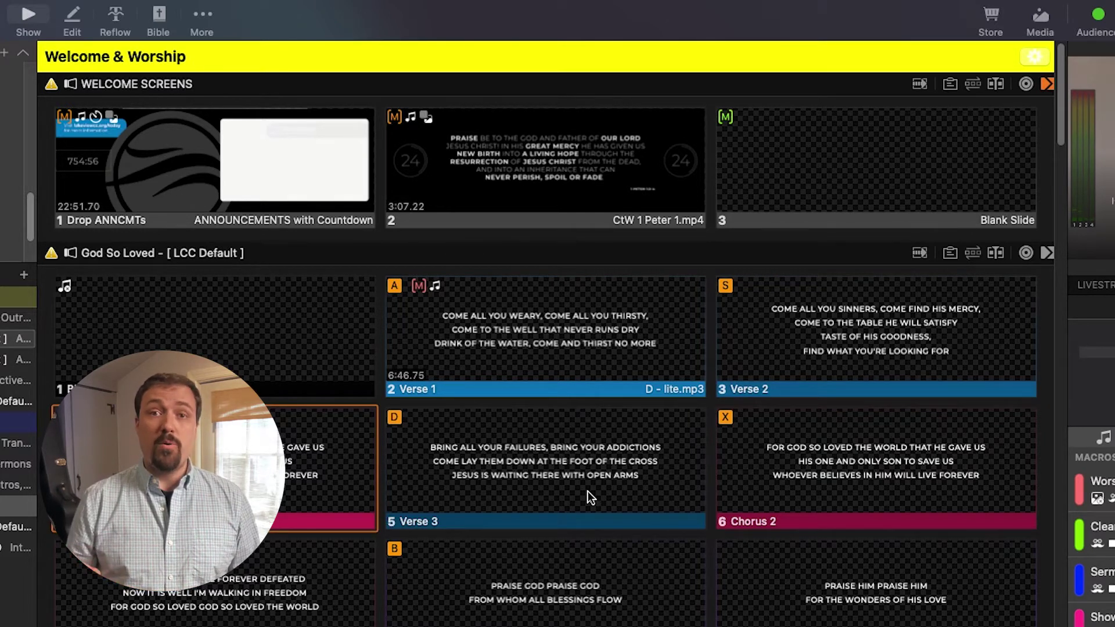
{"action": "key", "text": "Right"}
{"action": "key", "text": "Right"}
{"action": "key", "text": "Left"}
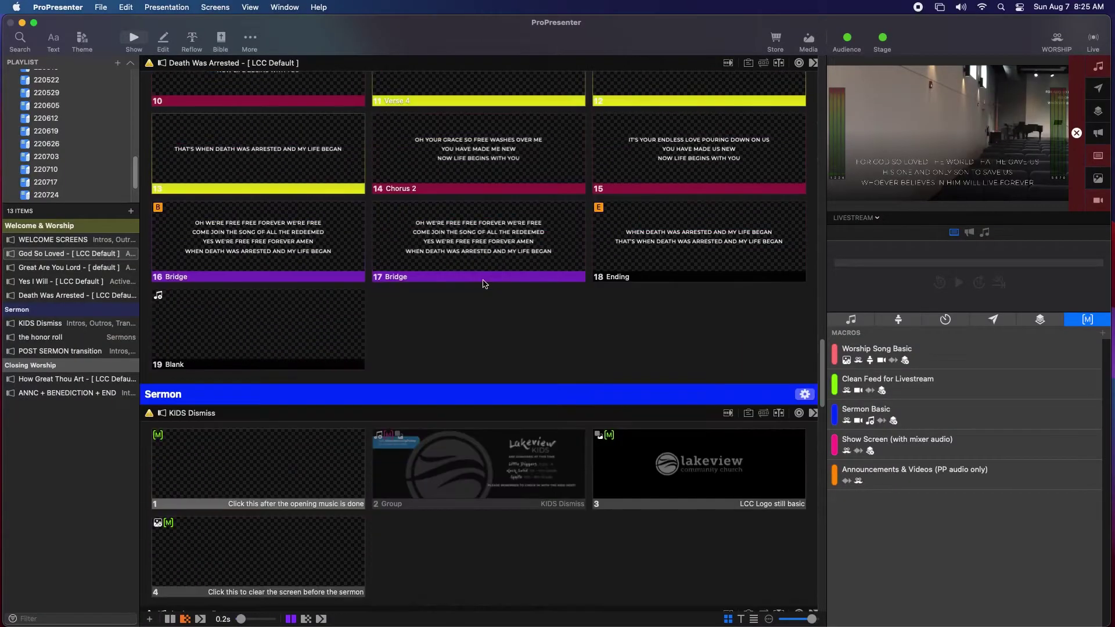
{"action": "scroll", "coordinate": [460, 337], "scroll_direction": "down", "scroll_amount": 2}
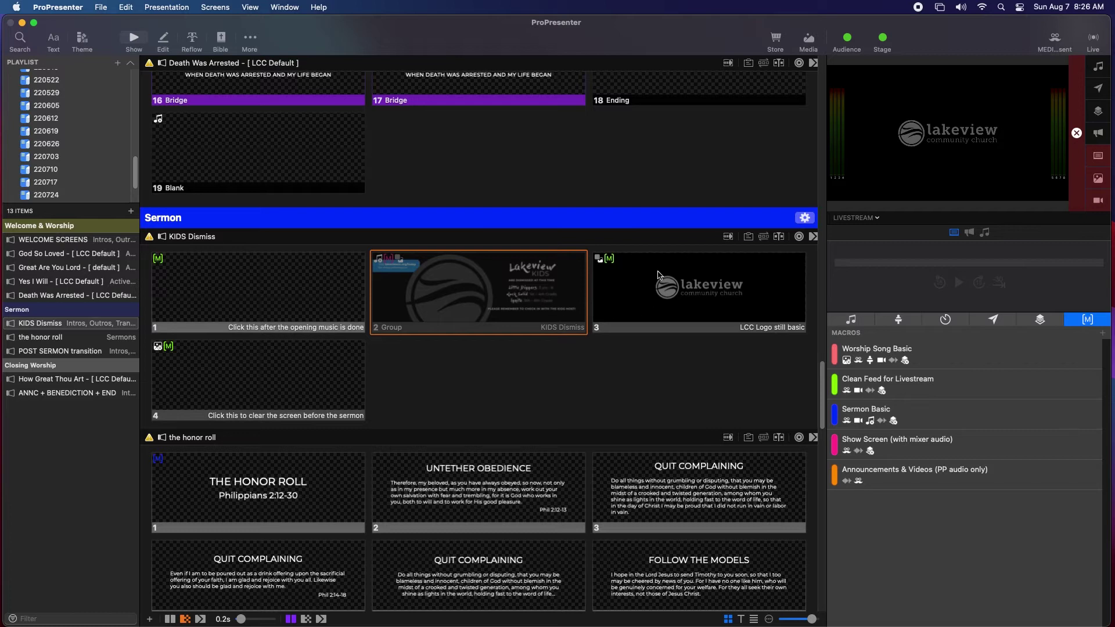
- Show the LCC logo, then step the honor roll slides through Untether Obedience to Quit Complaining
{"action": "left_click", "coordinate": [643, 297]}
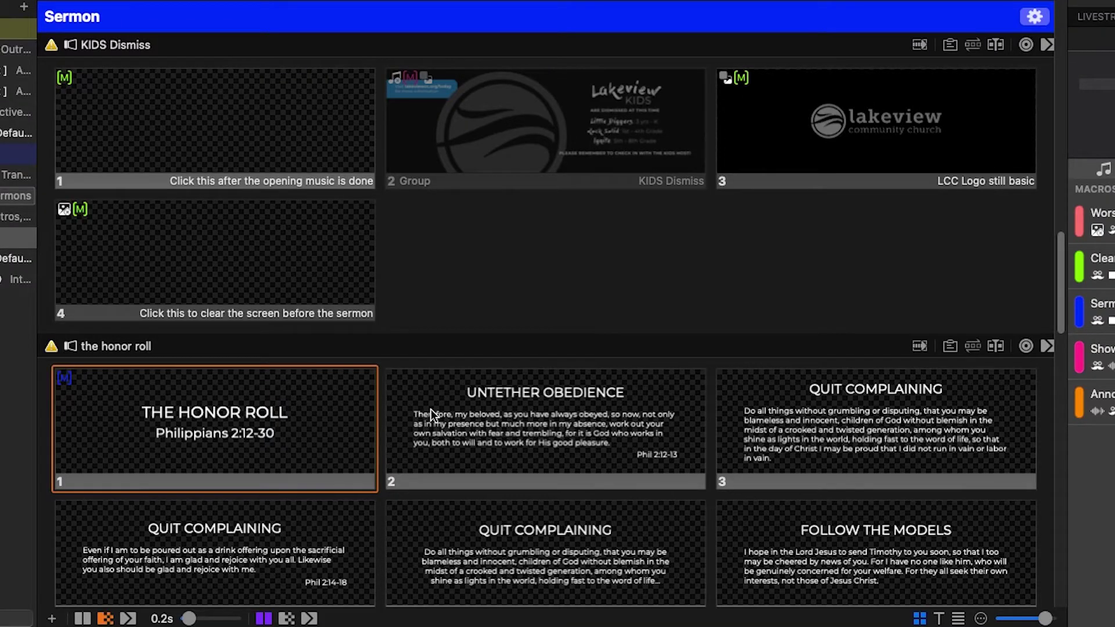
{"action": "left_click", "coordinate": [429, 417]}
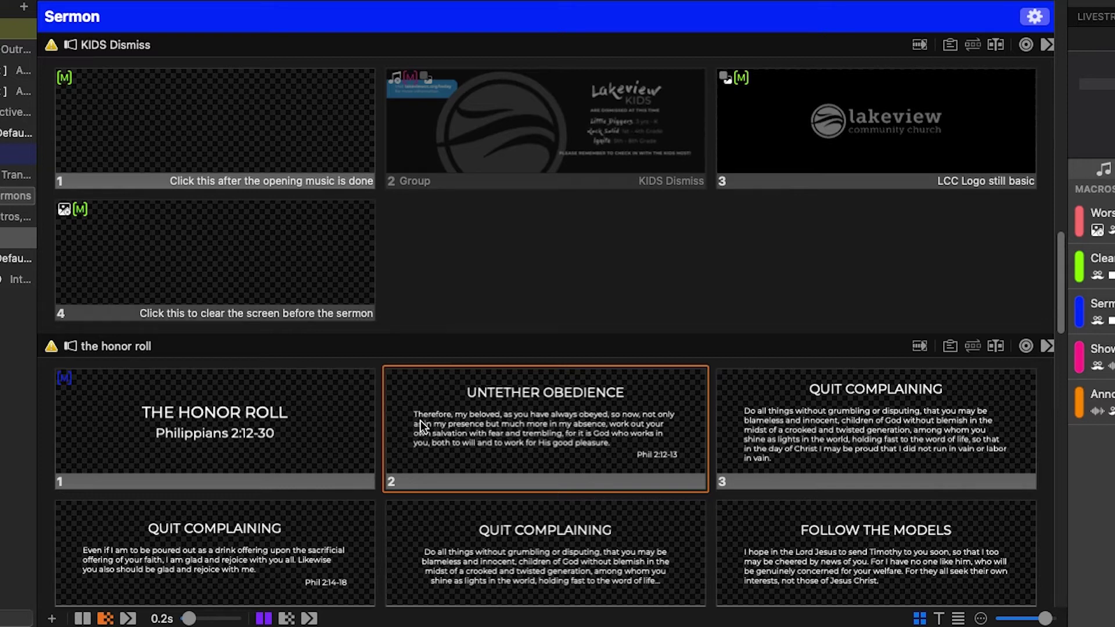
{"action": "left_click", "coordinate": [810, 440]}
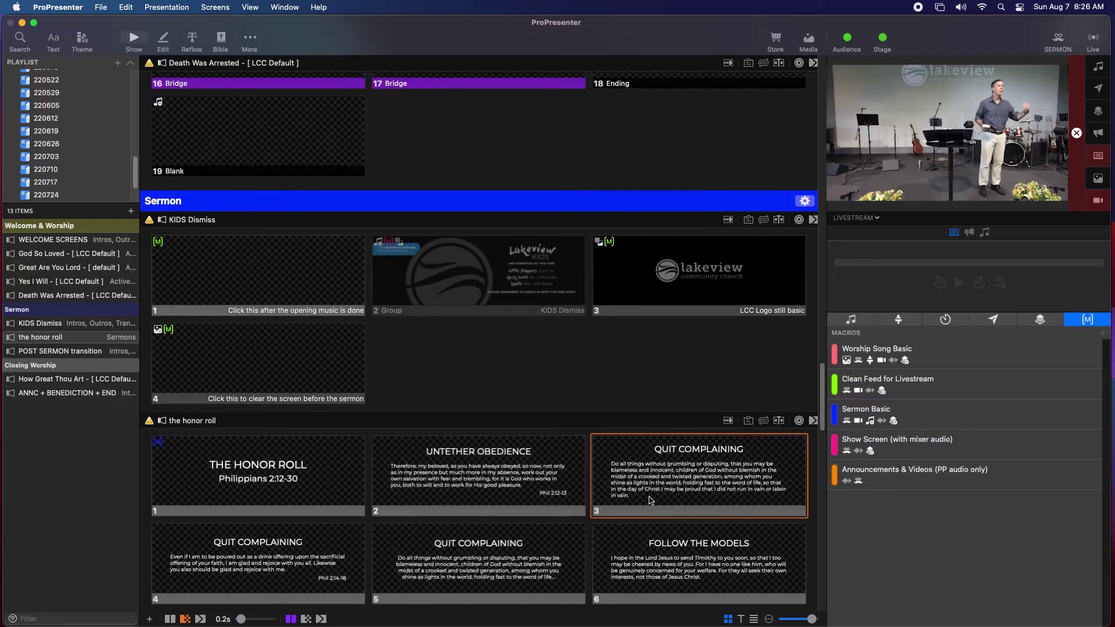
- Show the POST SERMON logo slide for the closing prayer, then its second slide once the camera is set
{"action": "scroll", "coordinate": [650, 501], "scroll_direction": "down", "scroll_amount": 15}
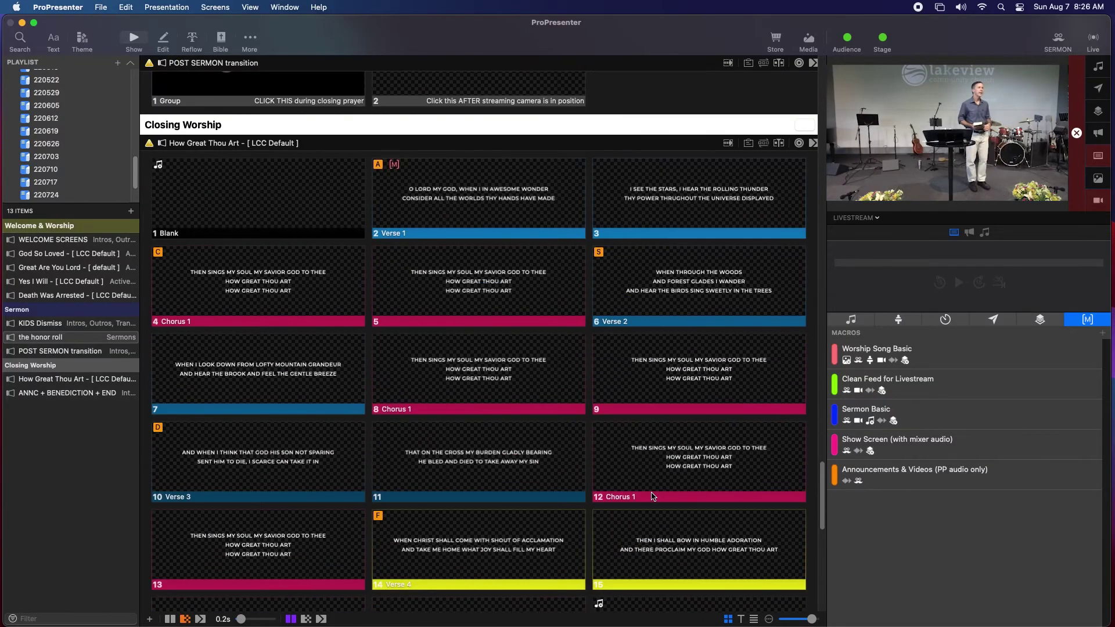
{"action": "scroll", "coordinate": [655, 423], "scroll_direction": "up", "scroll_amount": 3}
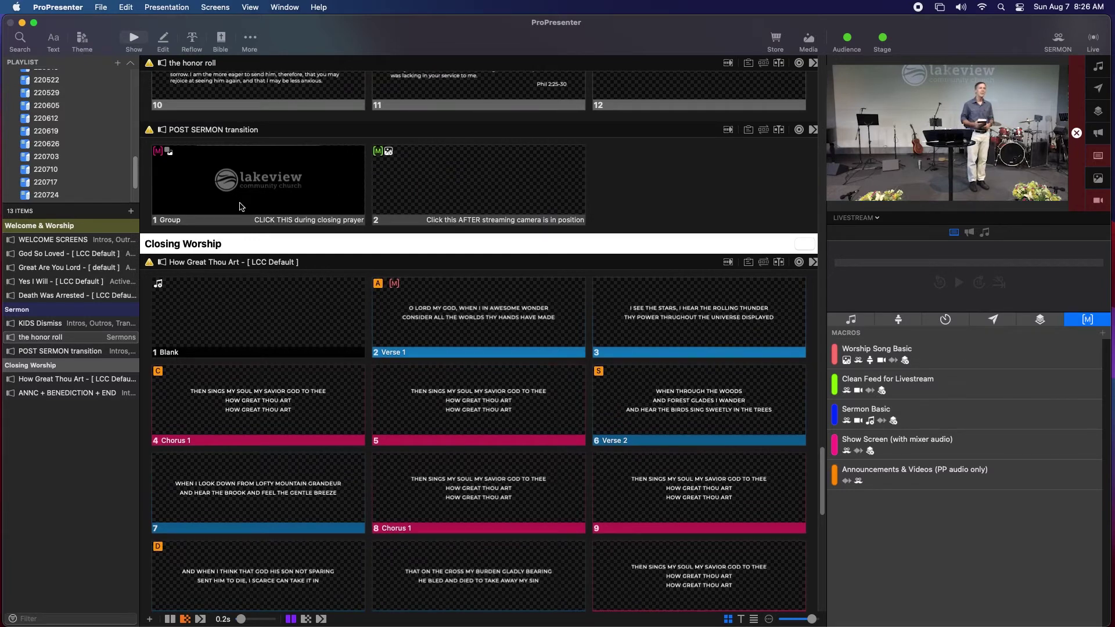
{"action": "left_click", "coordinate": [240, 206]}
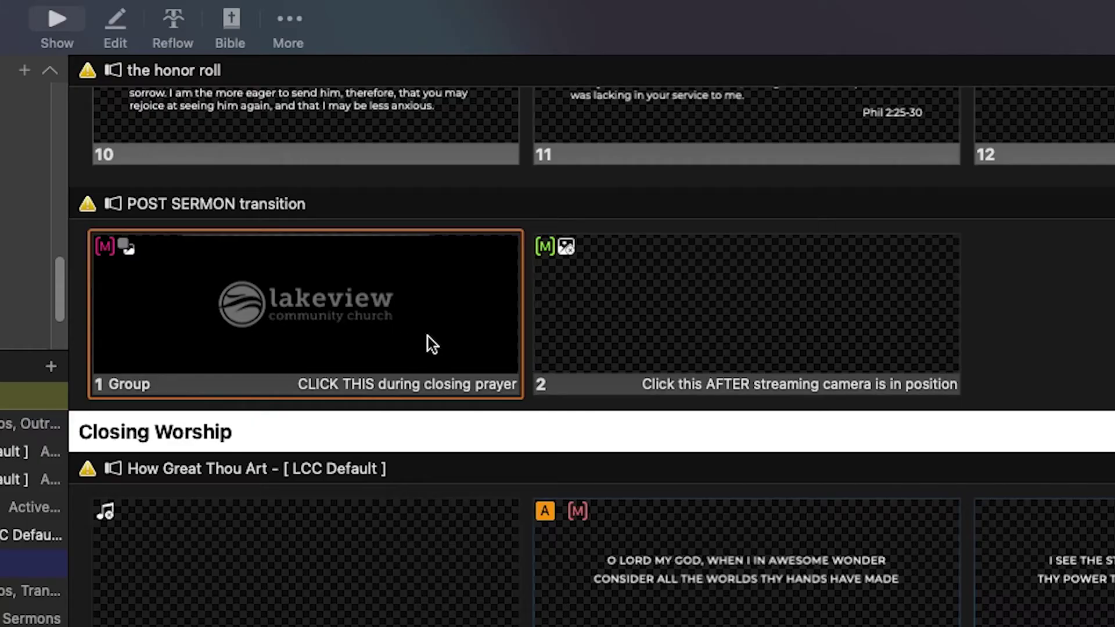
{"action": "left_click", "coordinate": [761, 307]}
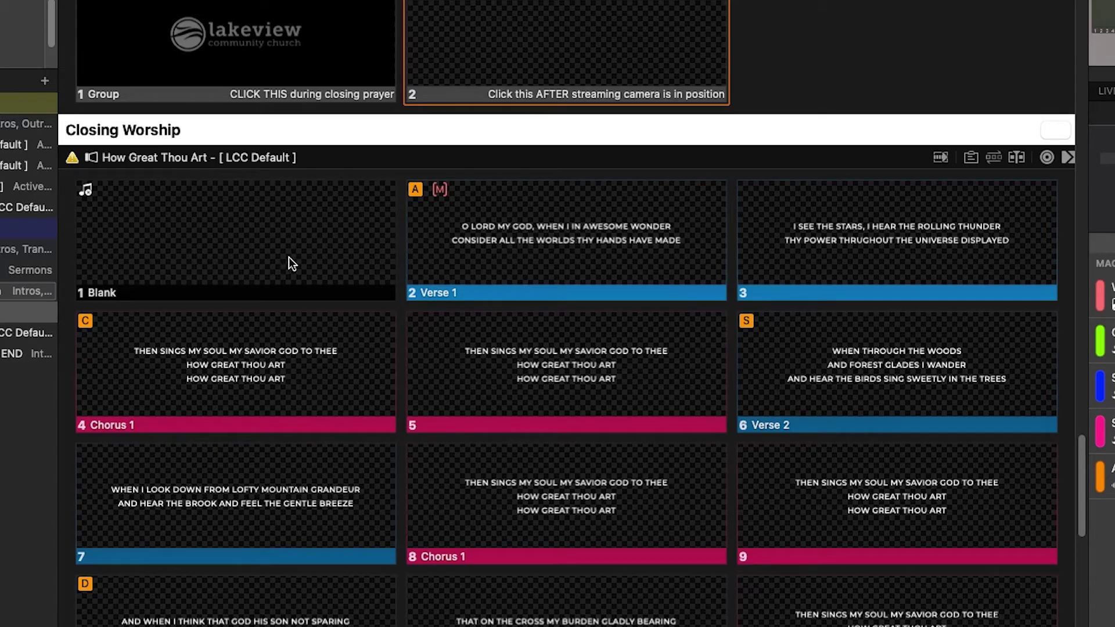
- Start How Great Thou Art at Verse 1, then show the Benediction and the KIDS Pick Up loop
{"action": "left_click", "coordinate": [319, 257]}
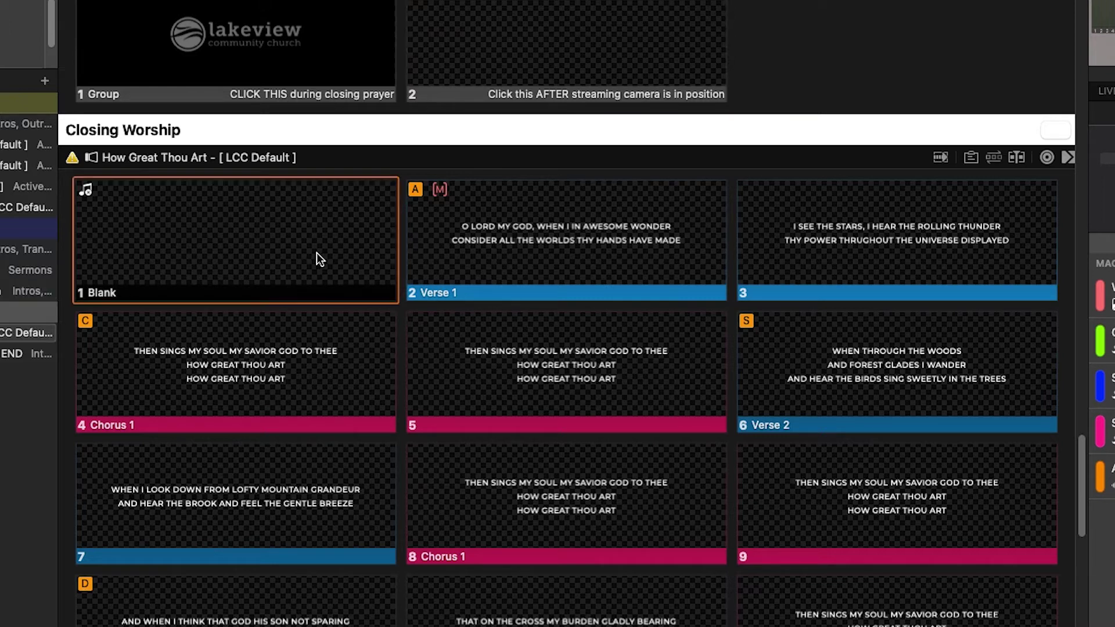
{"action": "left_click", "coordinate": [490, 246]}
{"action": "scroll", "coordinate": [497, 266], "scroll_direction": "down", "scroll_amount": 10}
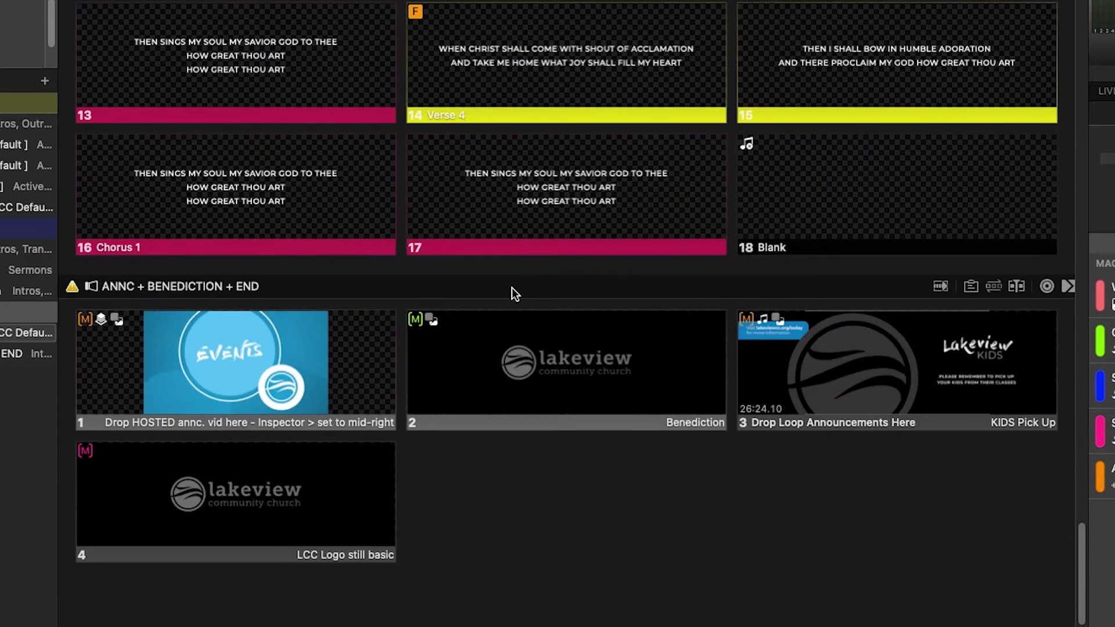
{"action": "scroll", "coordinate": [512, 293], "scroll_direction": "down", "scroll_amount": 3}
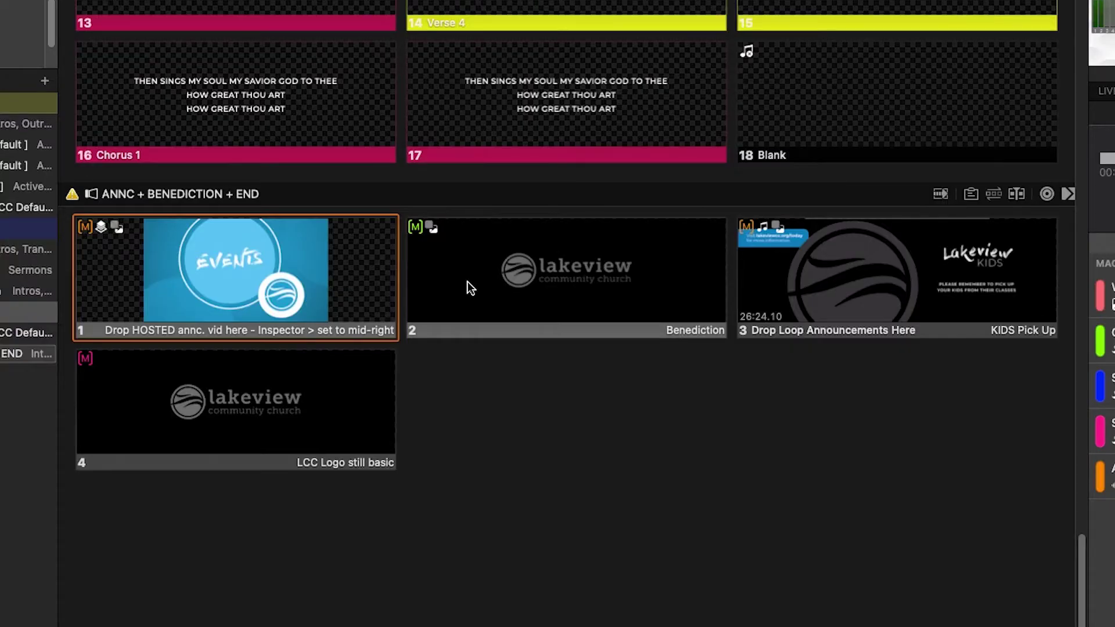
{"action": "left_click", "coordinate": [467, 281]}
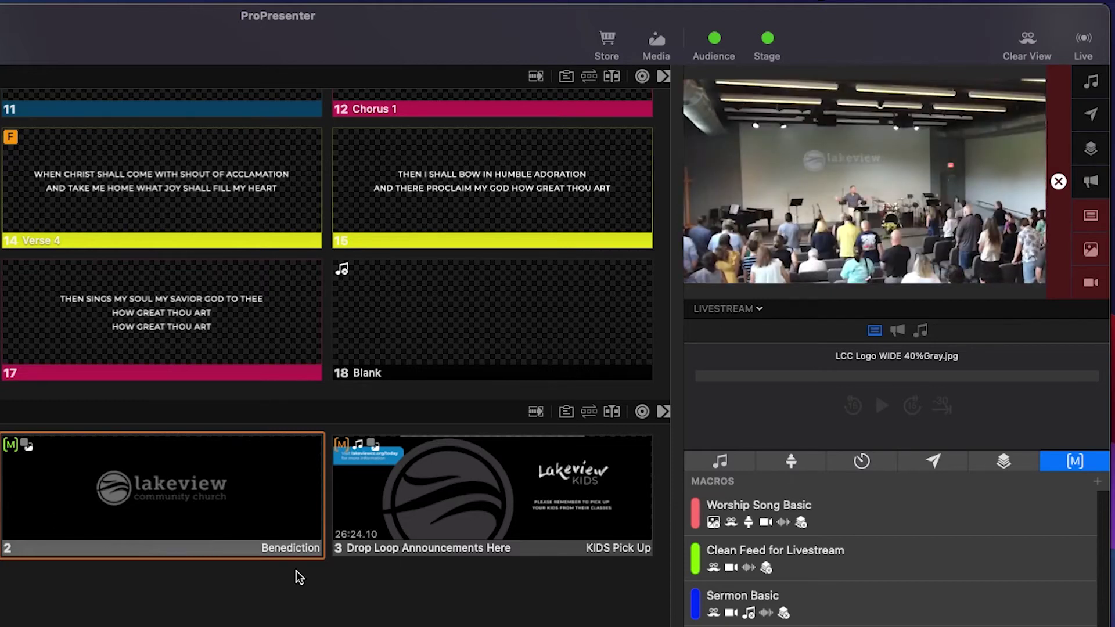
{"action": "left_click", "coordinate": [449, 491]}
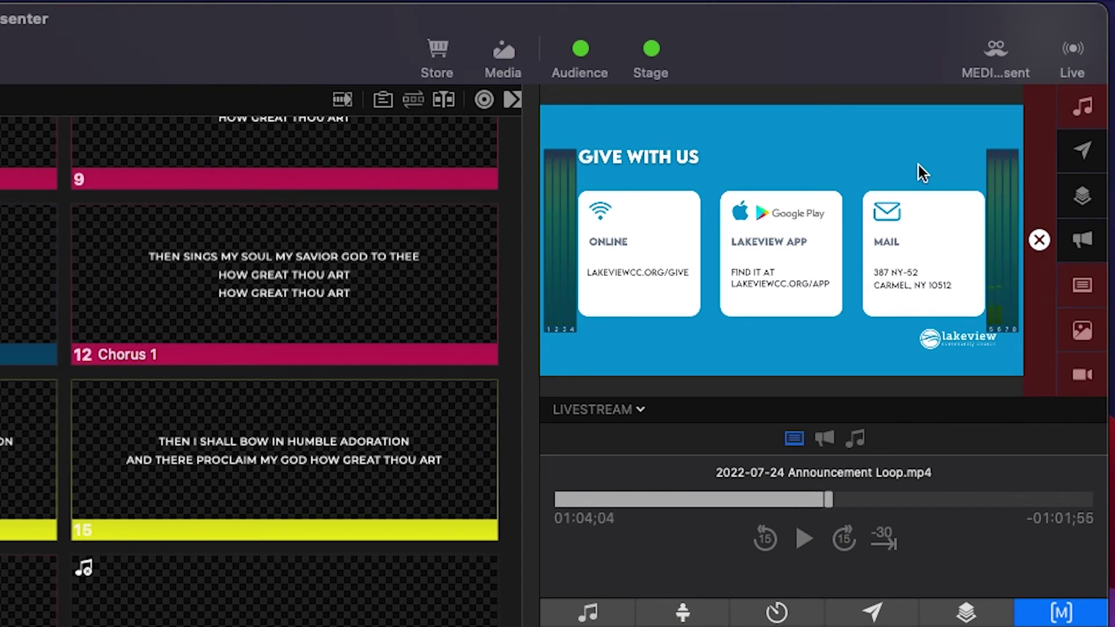
- Clear the announcement loop's audio, then its video, leaving the output black
{"action": "left_click", "coordinate": [1086, 116]}
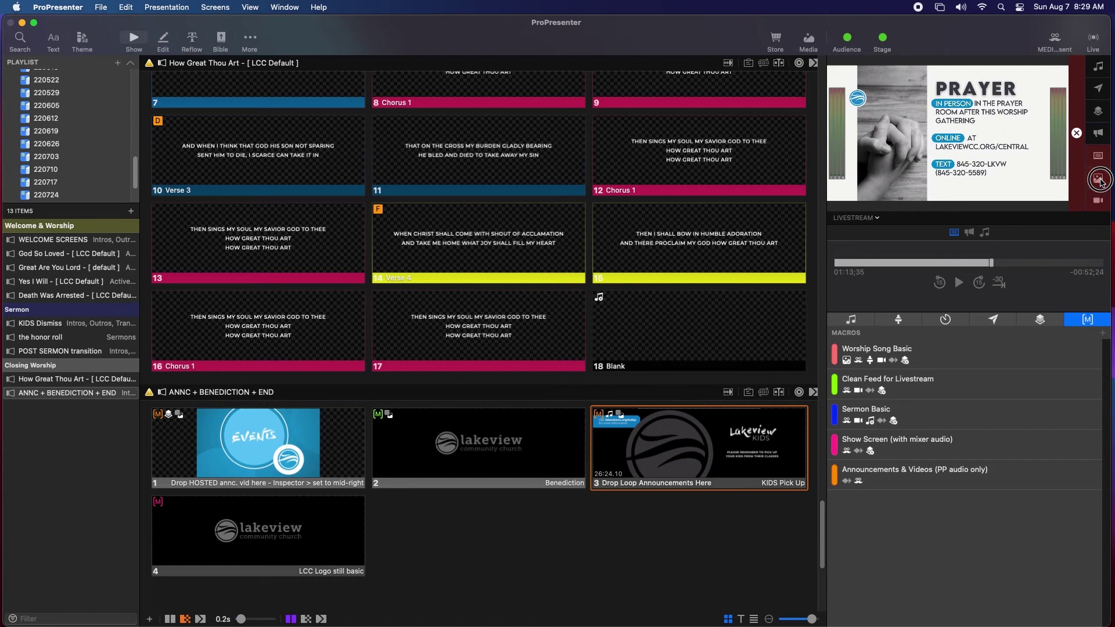
{"action": "left_click", "coordinate": [1100, 180]}
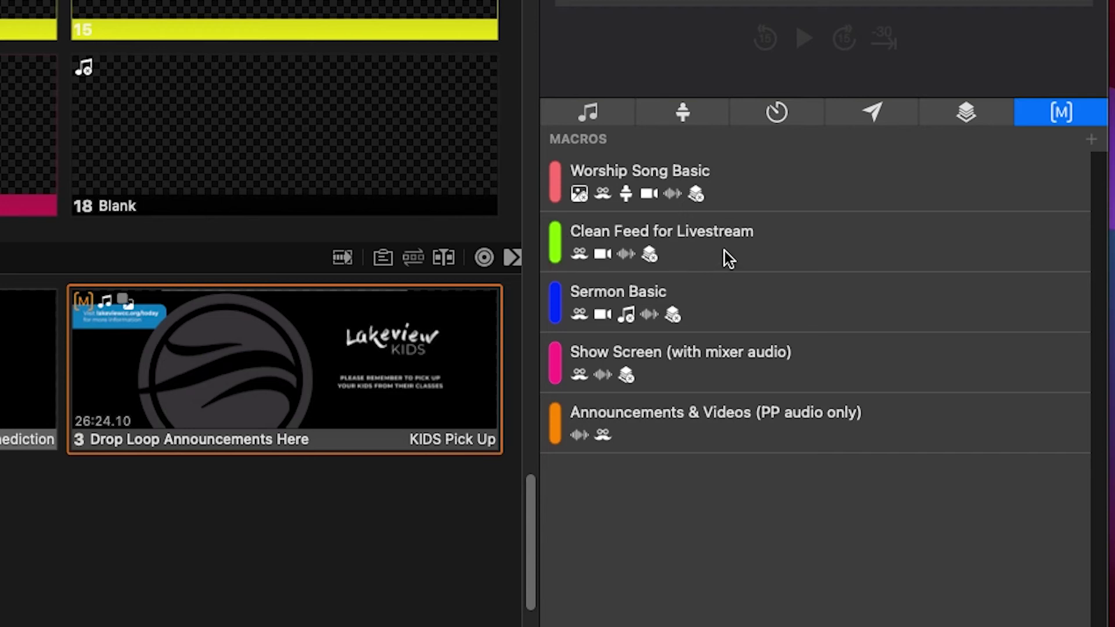
- Fire the Worship Song Basic macro, then the Sermon Basic macro several times
{"action": "left_click", "coordinate": [785, 178]}
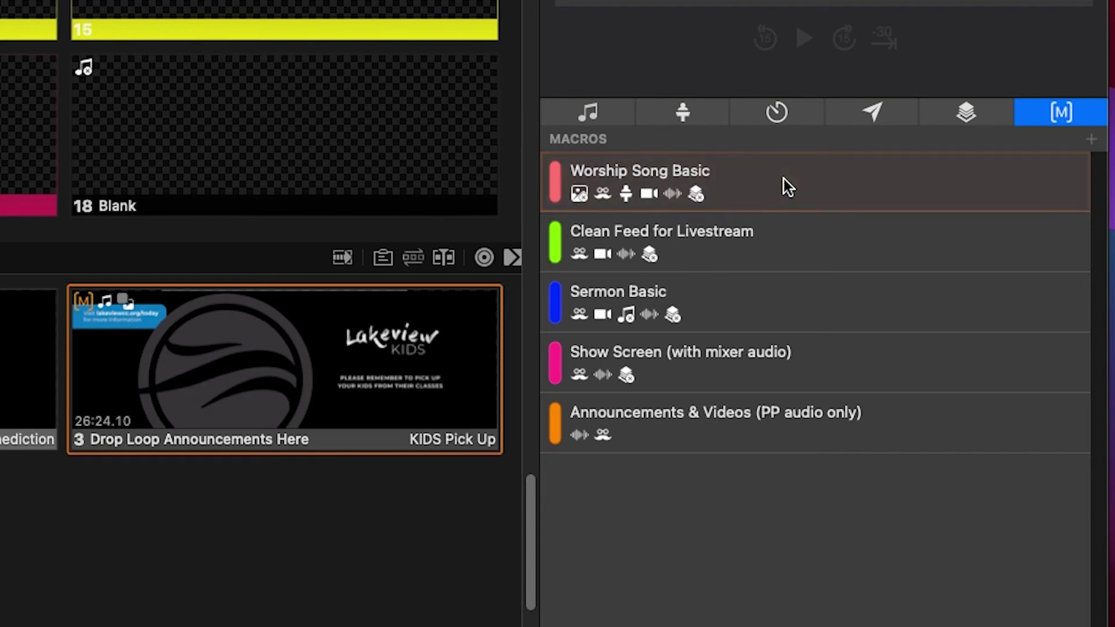
{"action": "left_click", "coordinate": [739, 313]}
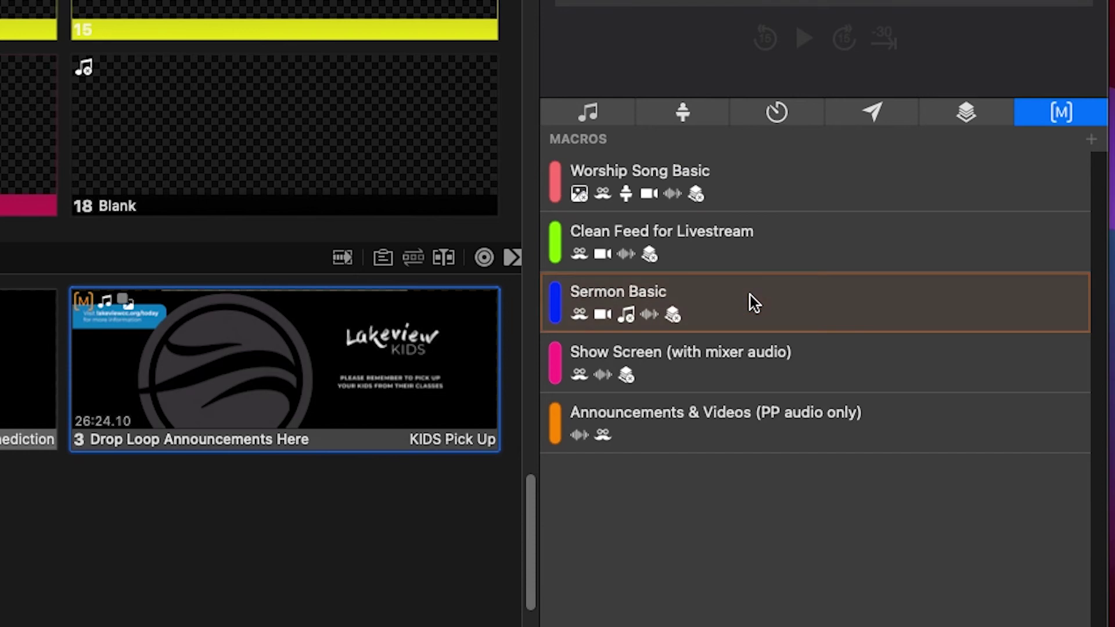
{"action": "left_click", "coordinate": [760, 243]}
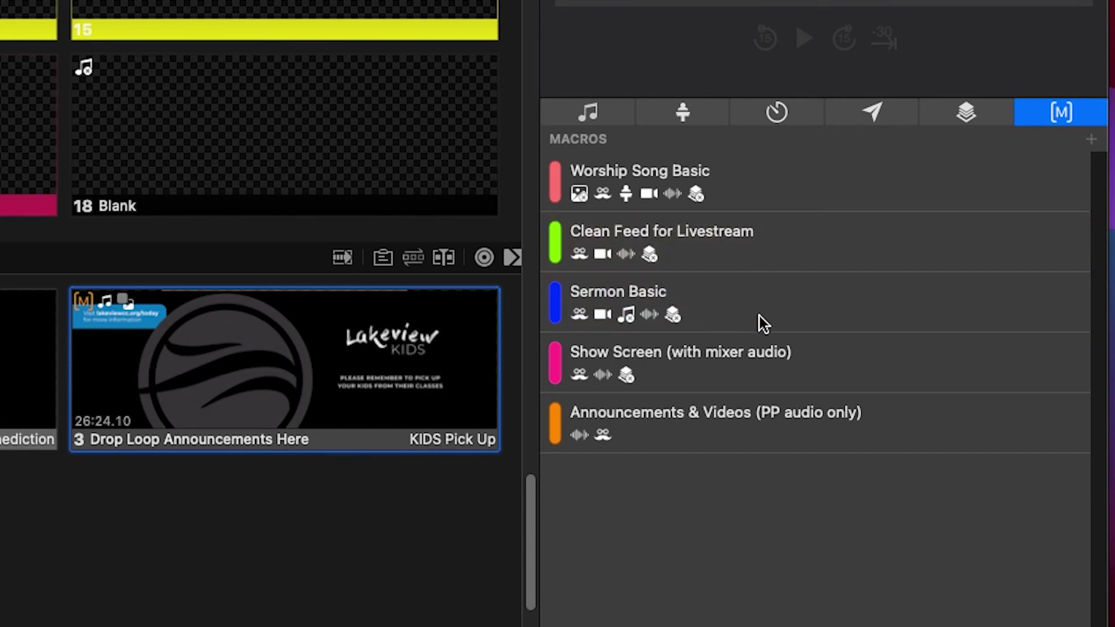
{"action": "left_click", "coordinate": [738, 316]}
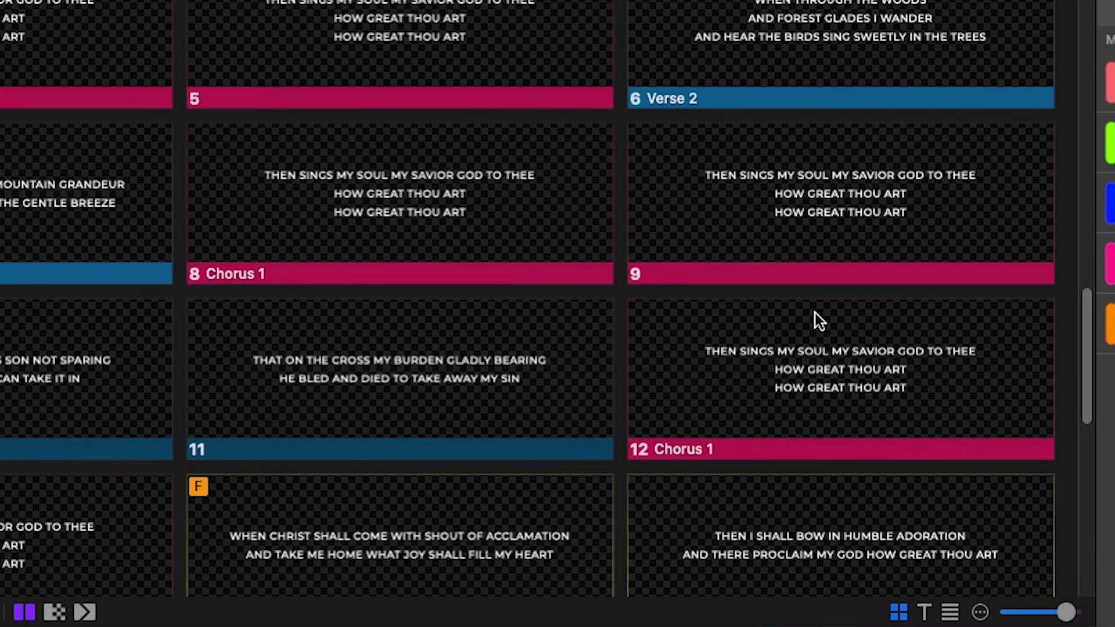
- Switch the slide view to Text, back to Grid, and finally to List with lyrics beside previews
{"action": "scroll", "coordinate": [938, 497], "scroll_direction": "up", "scroll_amount": 2}
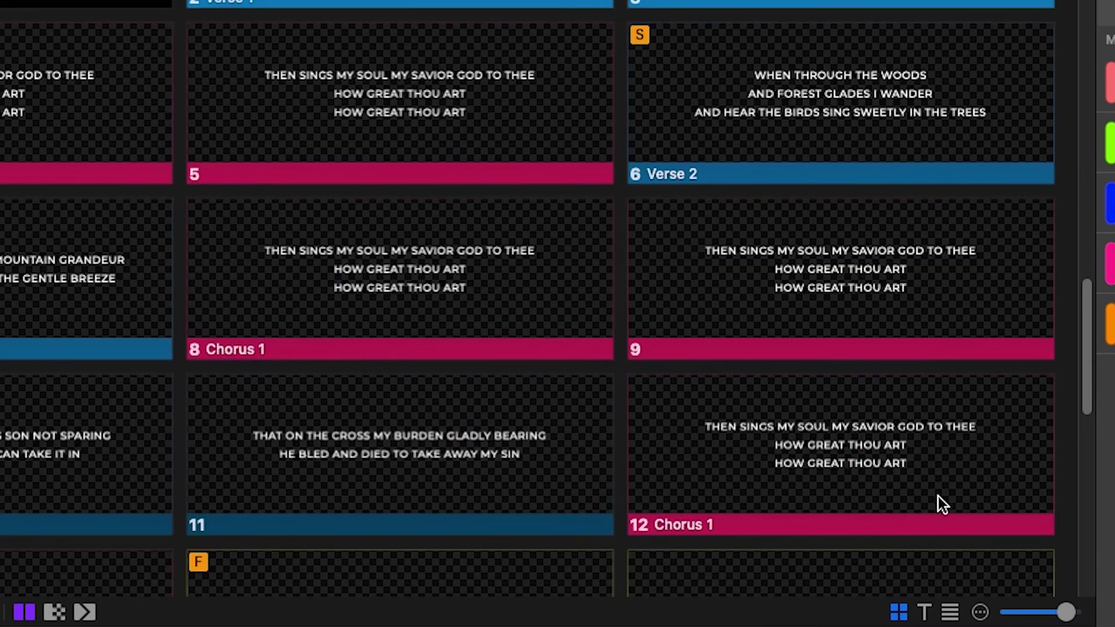
{"action": "left_click", "coordinate": [924, 612]}
{"action": "scroll", "coordinate": [904, 423], "scroll_direction": "down", "scroll_amount": 3}
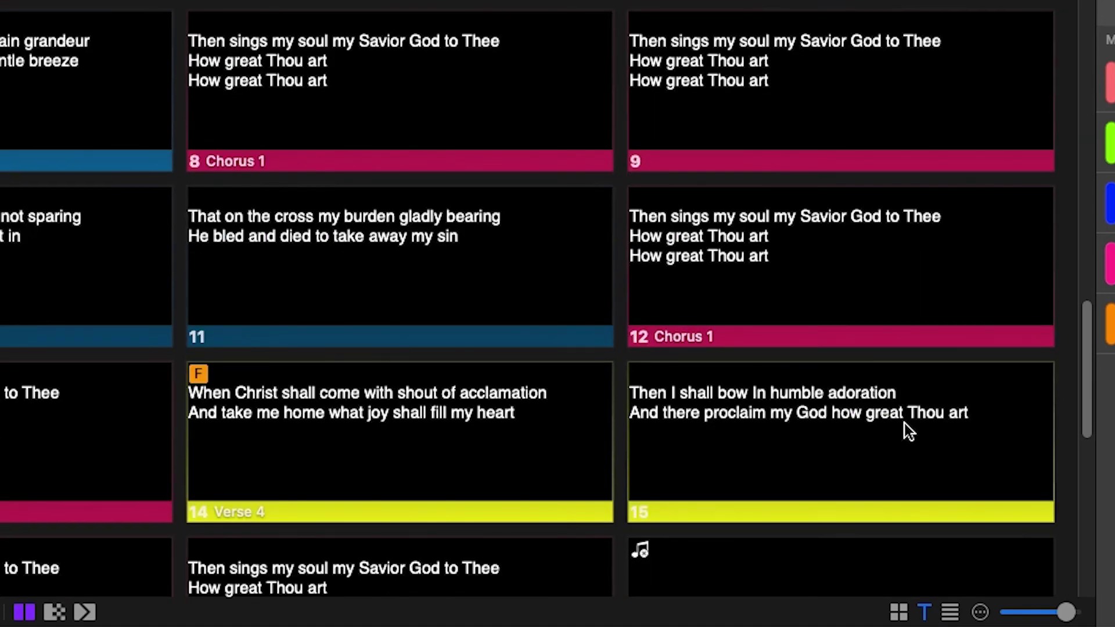
{"action": "scroll", "coordinate": [905, 423], "scroll_direction": "up", "scroll_amount": 1}
{"action": "left_click", "coordinate": [899, 612]}
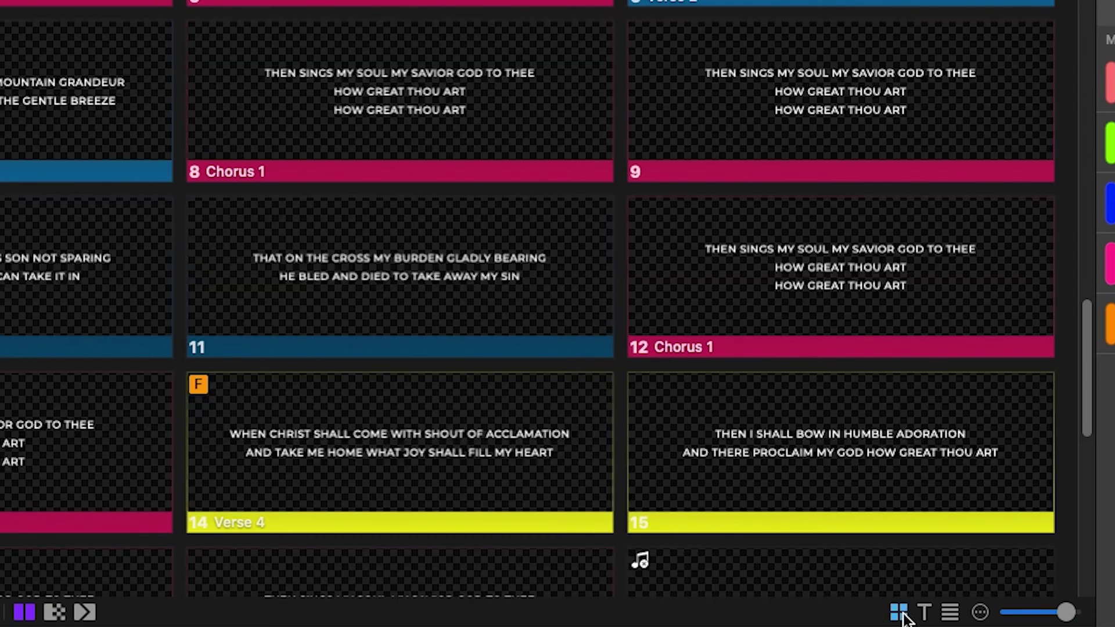
{"action": "left_click", "coordinate": [951, 613]}
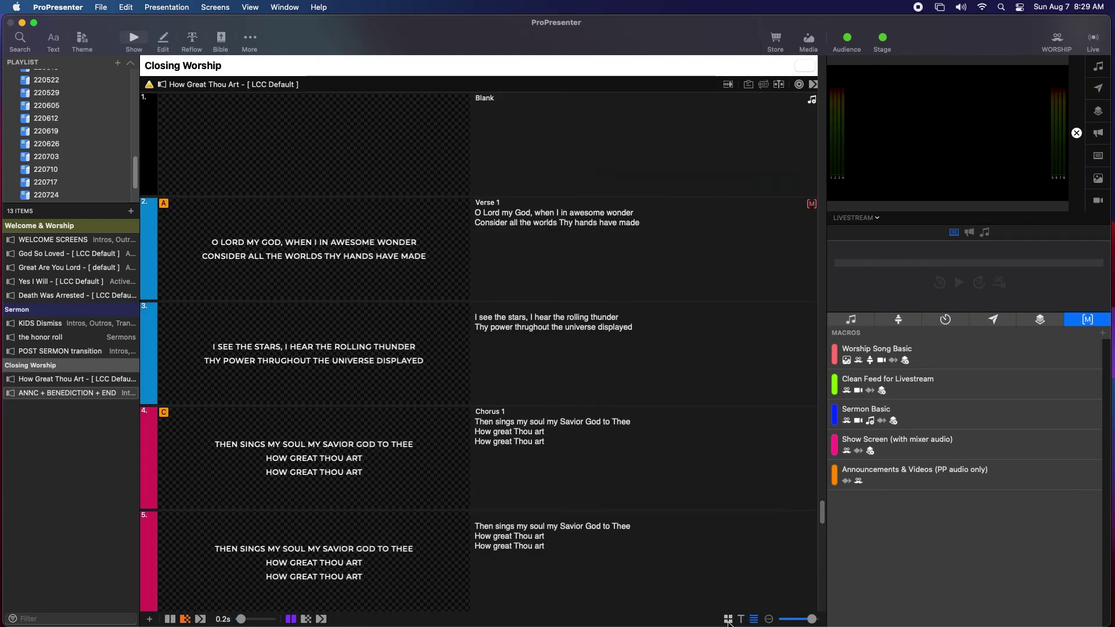
{"action": "left_click", "coordinate": [728, 619]}
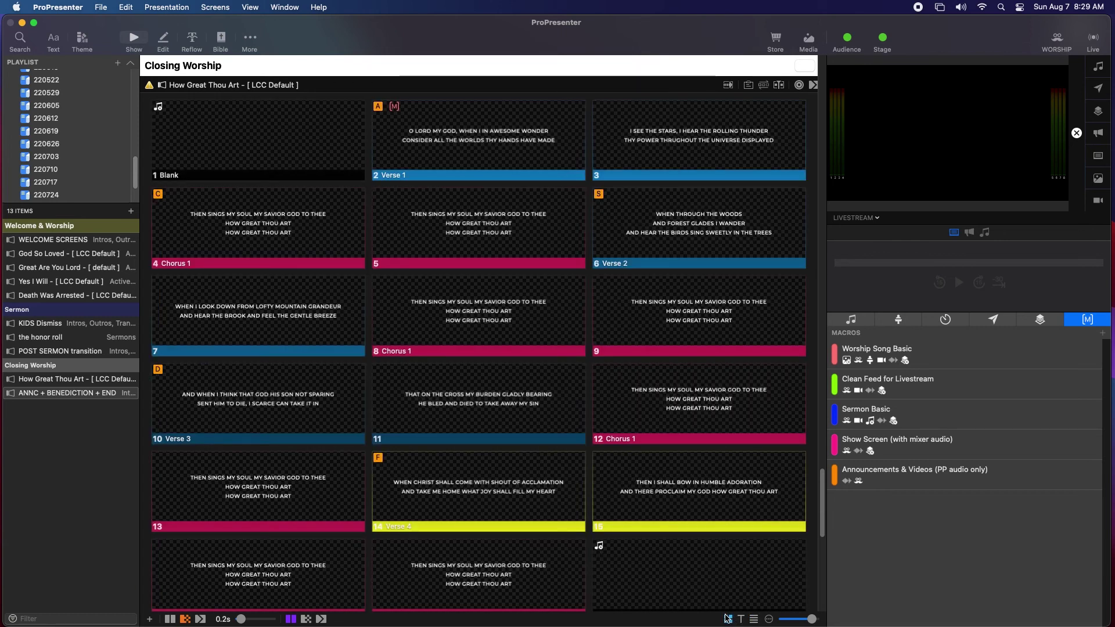
{"action": "scroll", "coordinate": [633, 429], "scroll_direction": "down", "scroll_amount": 5}
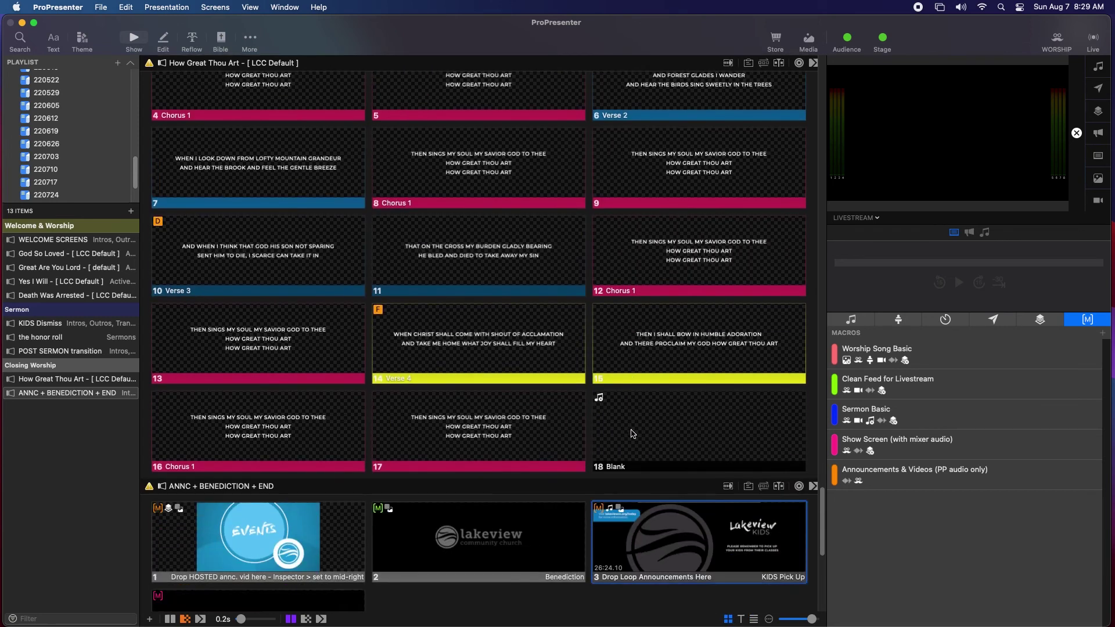
{"action": "scroll", "coordinate": [632, 445], "scroll_direction": "up", "scroll_amount": 15}
{"action": "scroll", "coordinate": [632, 445], "scroll_direction": "up", "scroll_amount": 4}
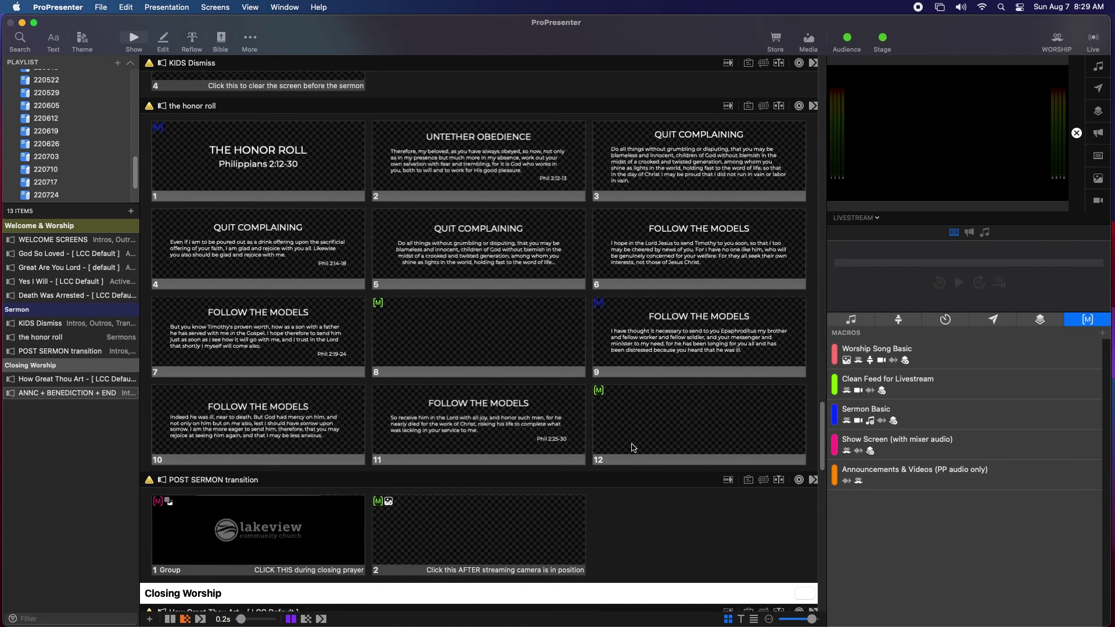
{"action": "left_click", "coordinate": [741, 619]}
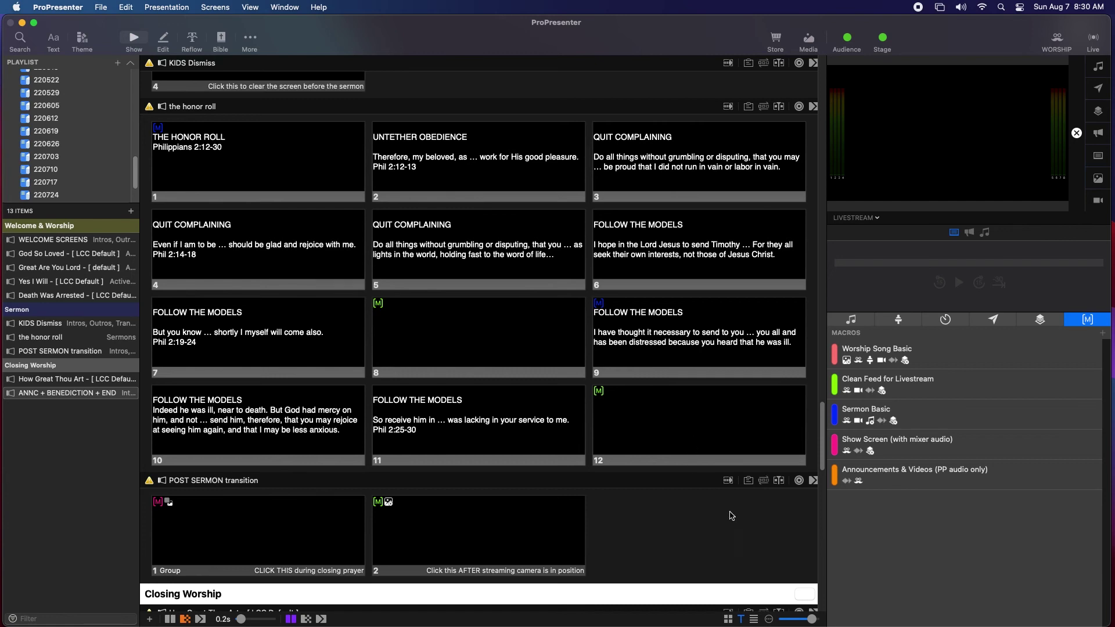
{"action": "left_click", "coordinate": [753, 620]}
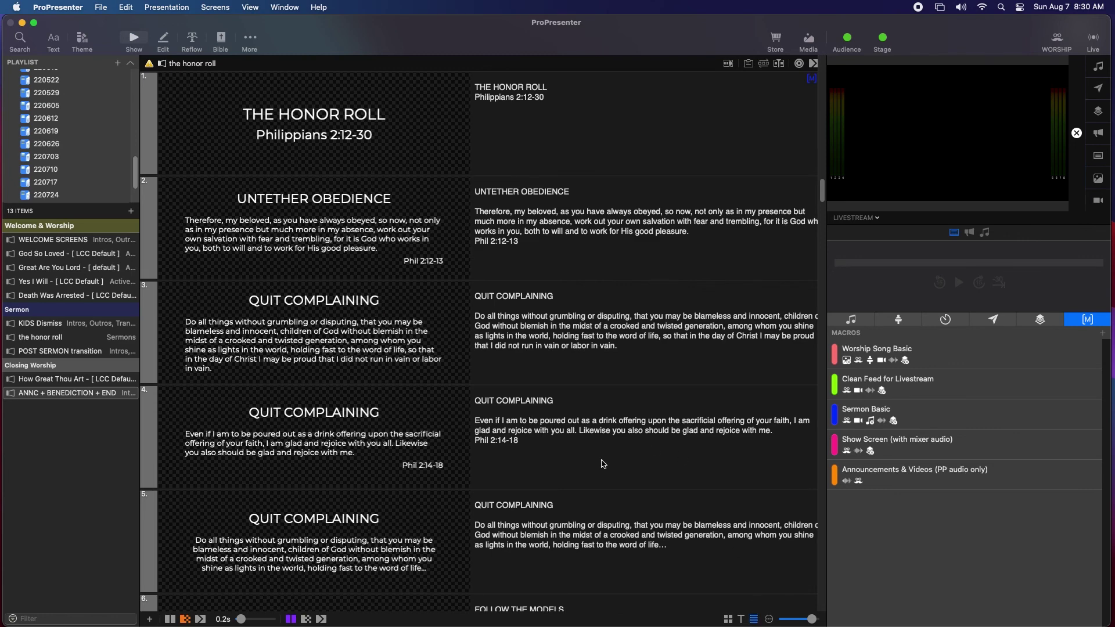
{"action": "scroll", "coordinate": [603, 464], "scroll_direction": "down", "scroll_amount": 3}
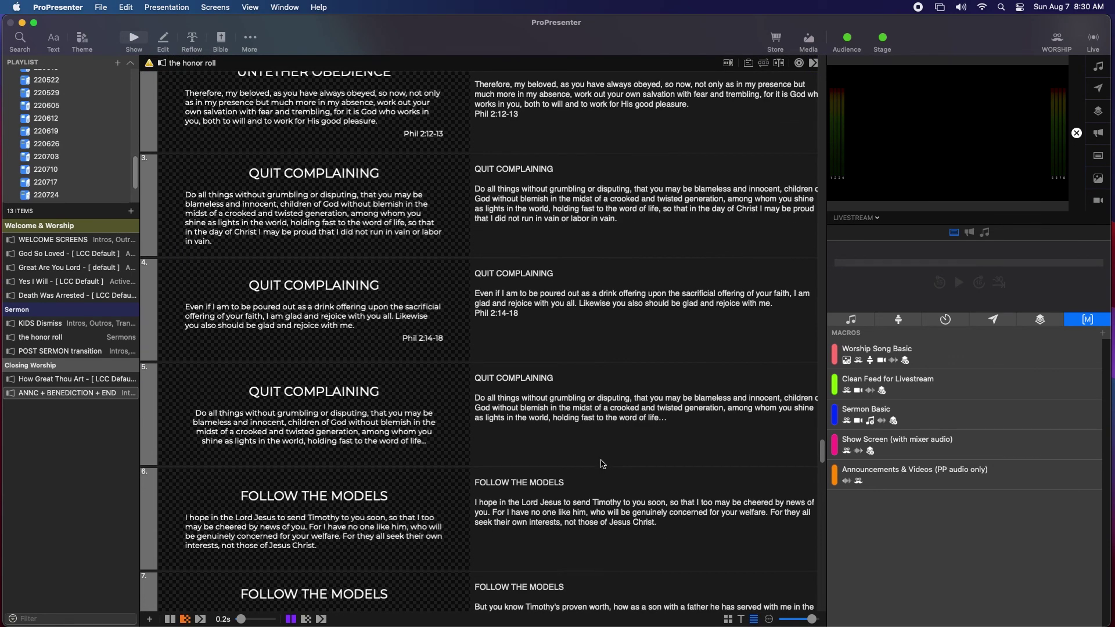
{"action": "scroll", "coordinate": [602, 464], "scroll_direction": "down", "scroll_amount": 15}
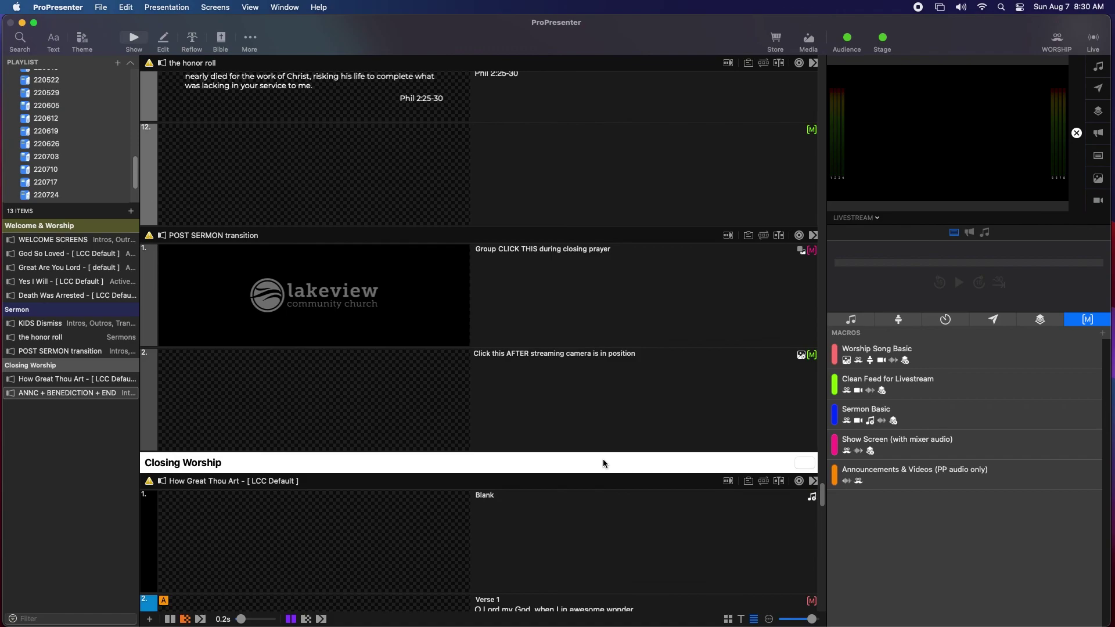